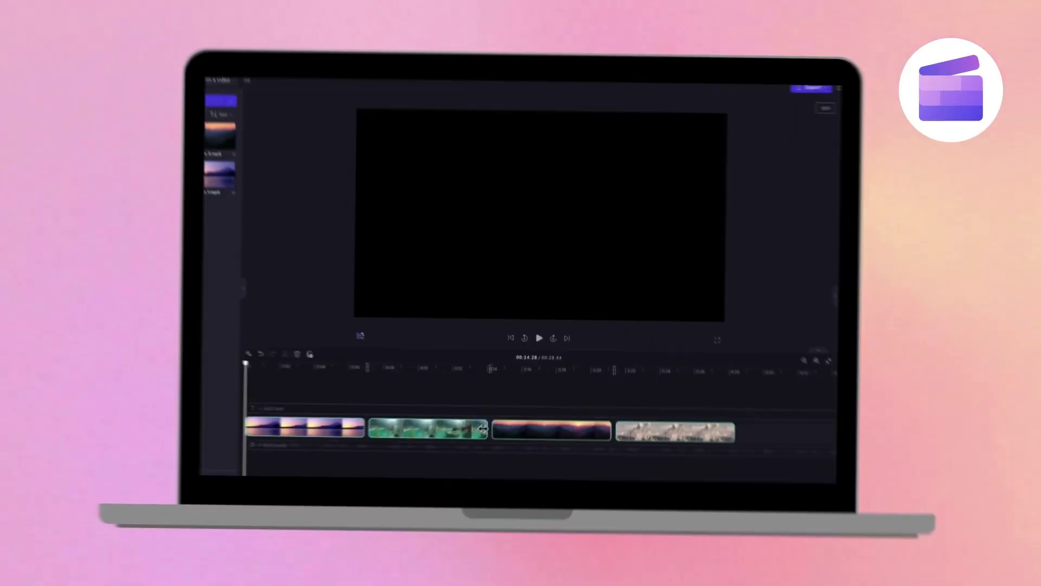
- Trim the second clip slightly so the timeline totals about 27.77 seconds
left_click_drag(482, 429, 472, 429)
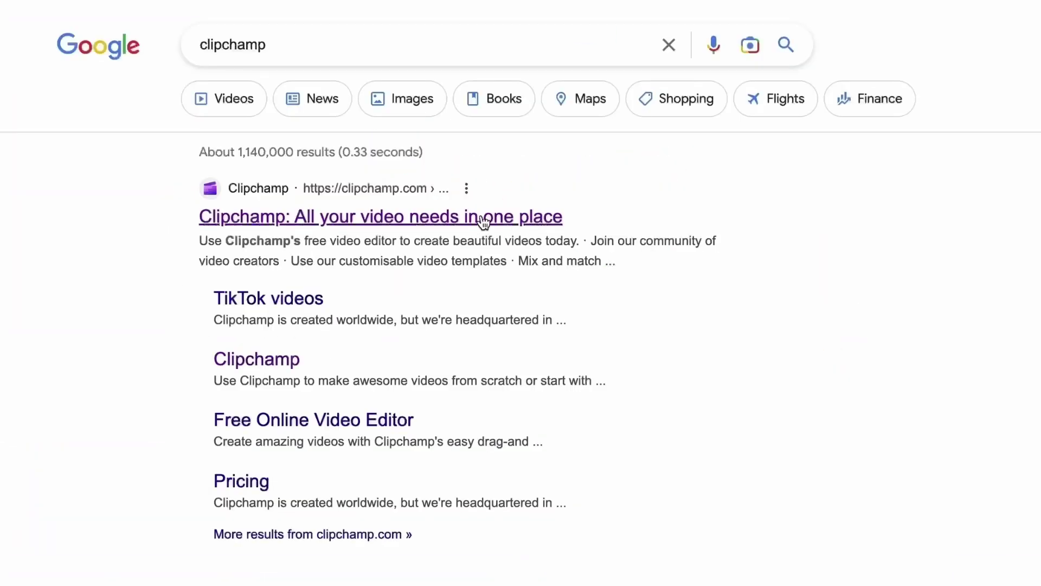
- Follow the 'Clipchamp: All your video needs in one place' search result
left_click(385, 220)
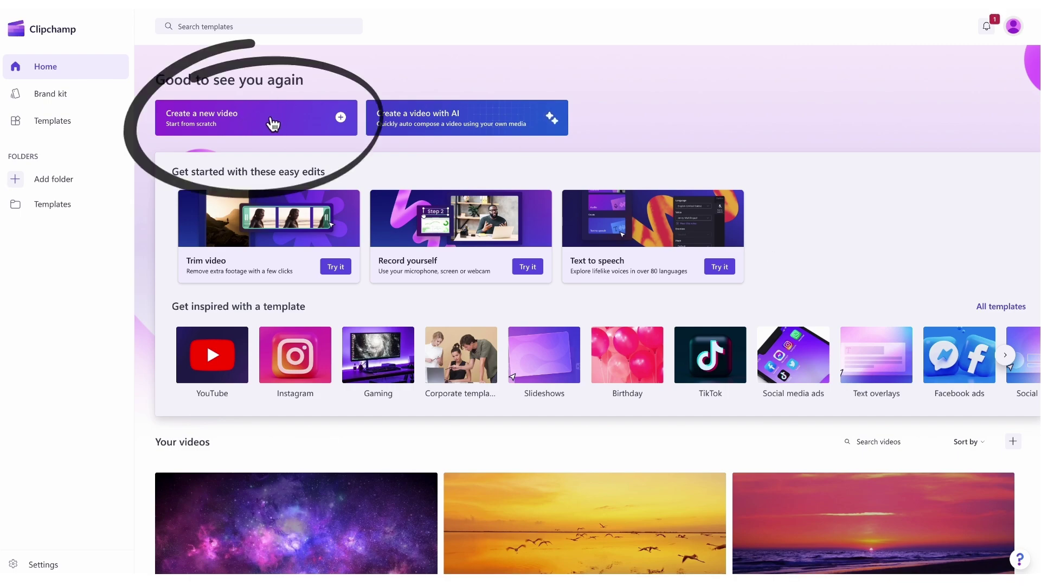
- Start a new blank video project from the Clipchamp home page
left_click(272, 123)
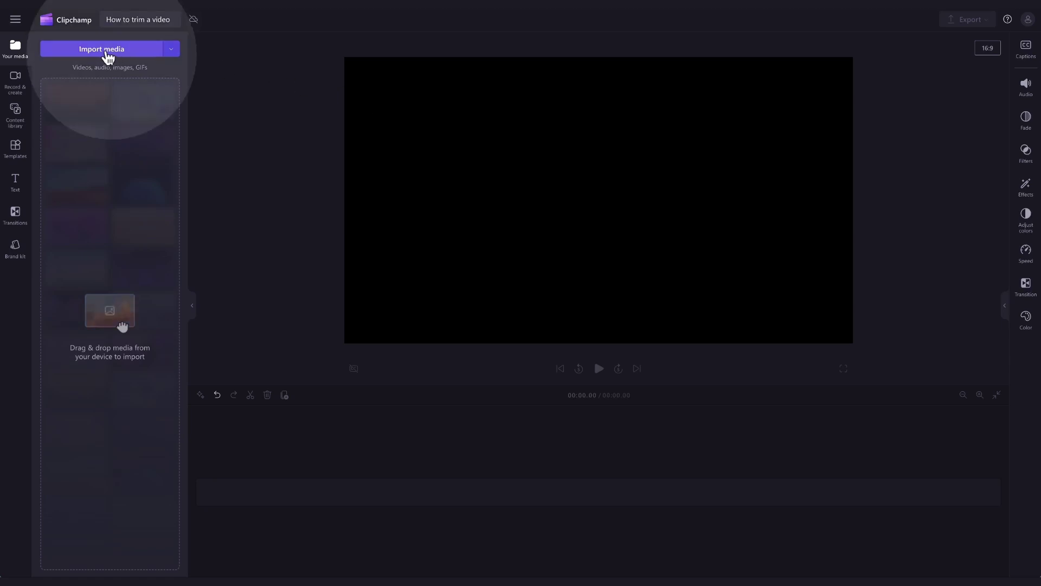
- Import My video 1.mp4 and place it on the timeline as a 20-second clip
left_click(106, 51)
left_click(328, 144)
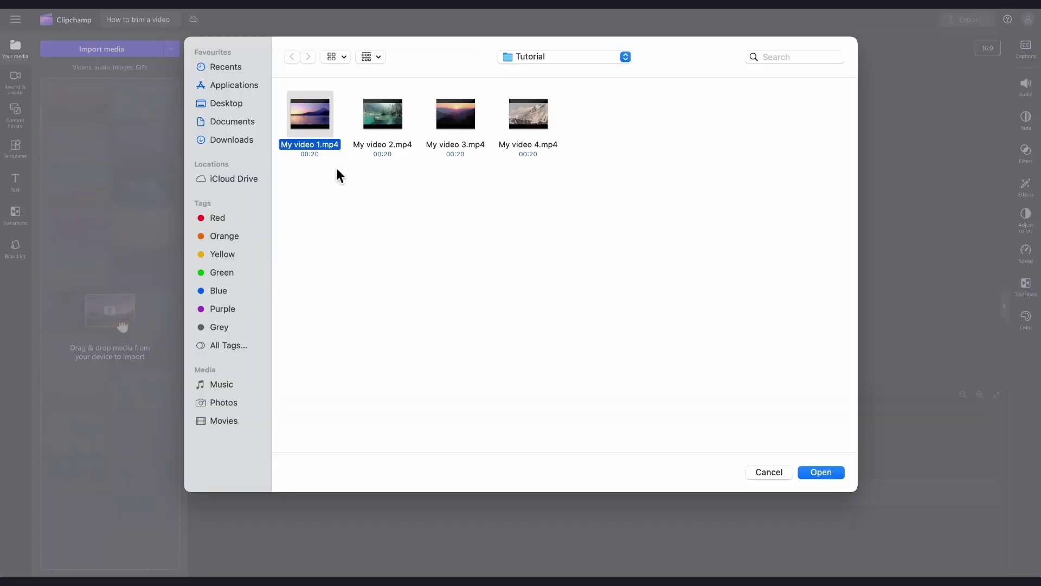
left_click(813, 473)
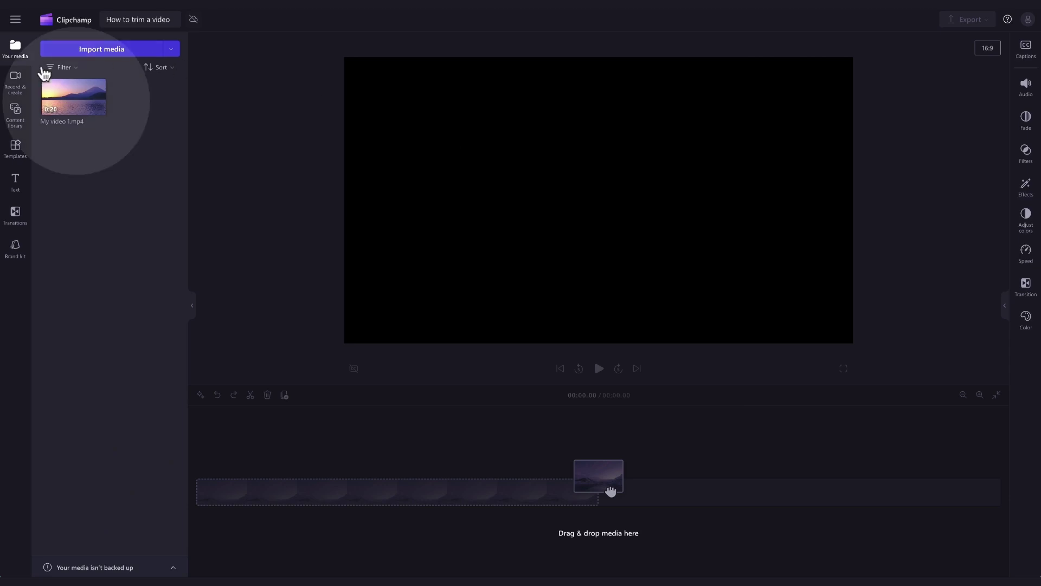
mouse_move(74, 97)
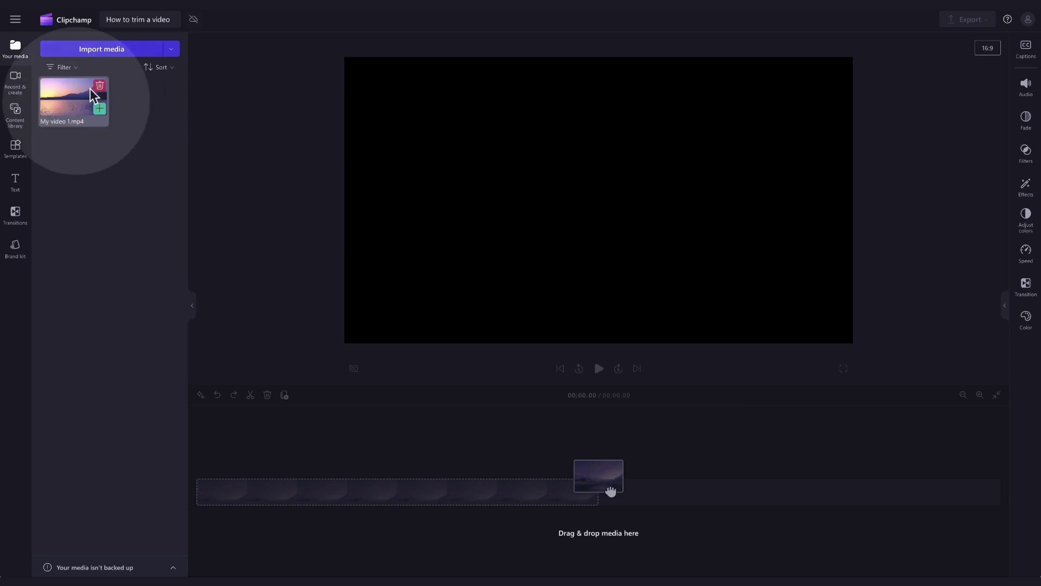
left_click_drag(66, 110, 237, 494)
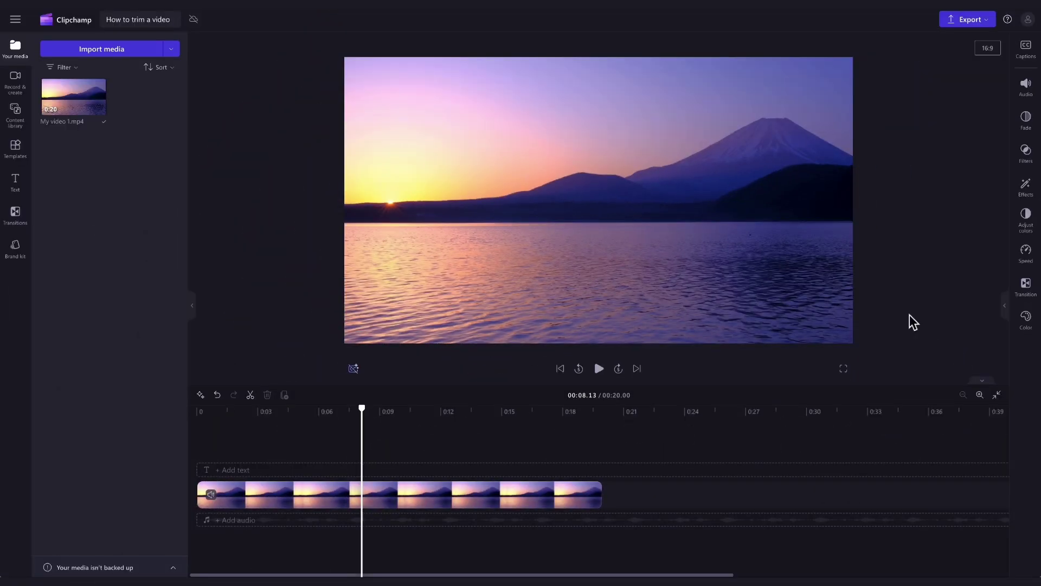
- Trim the mountain-sunset clip to start about 0:06 and end about 0:17
left_click(513, 496)
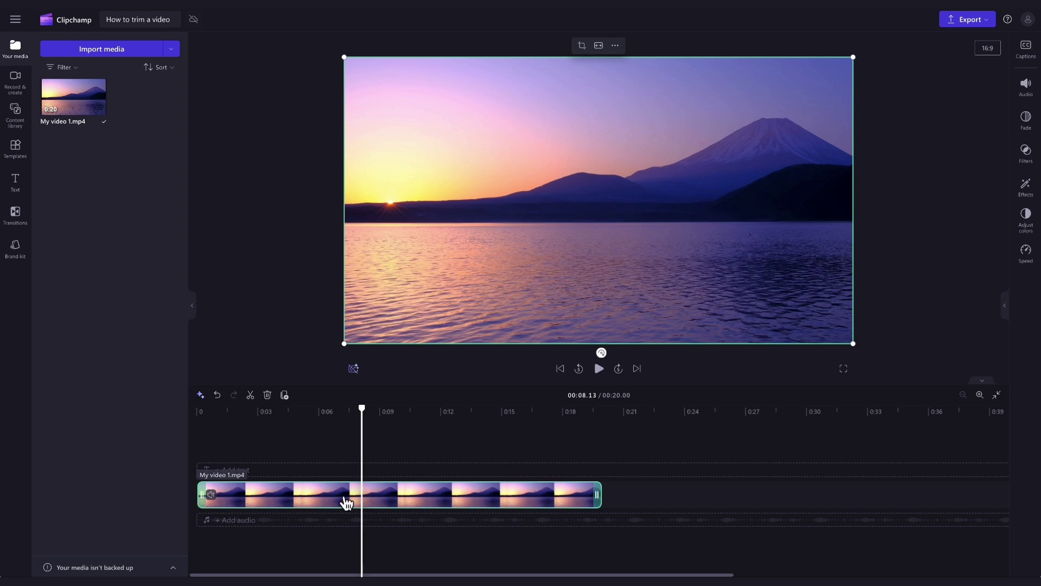
left_click(205, 494)
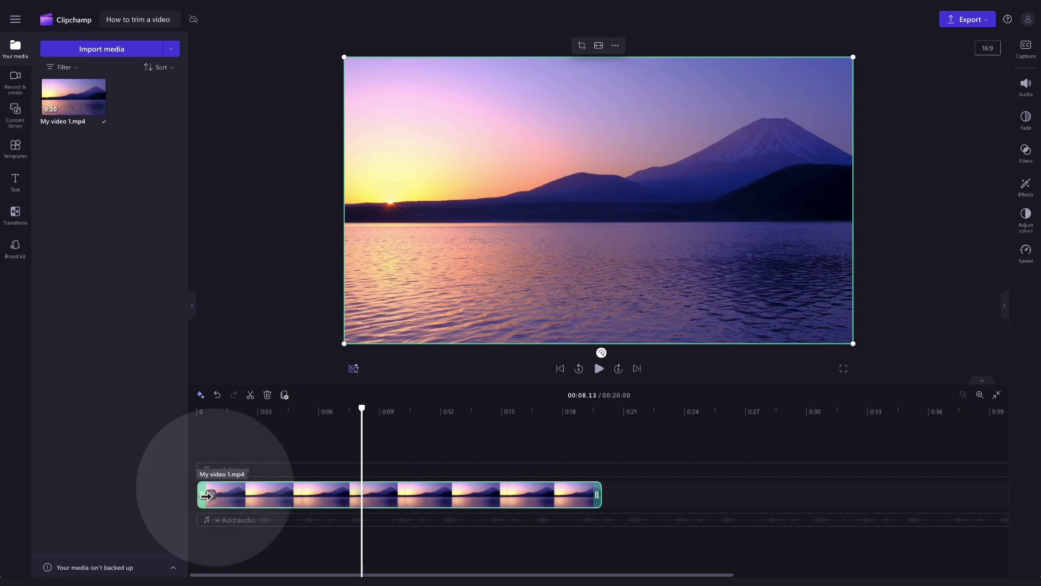
left_click_drag(206, 495, 332, 497)
left_click(583, 511)
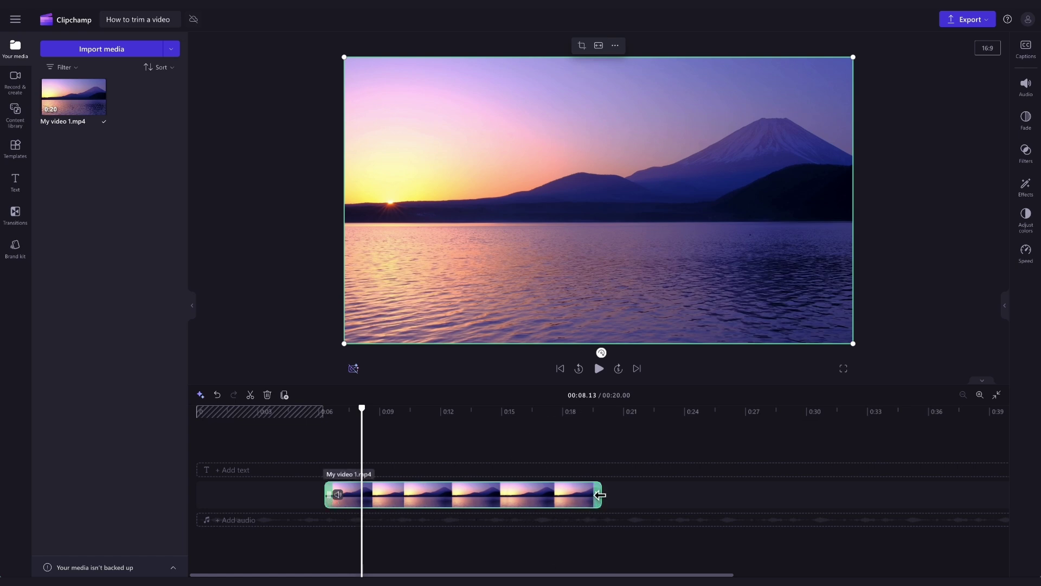
left_click_drag(599, 495, 438, 497)
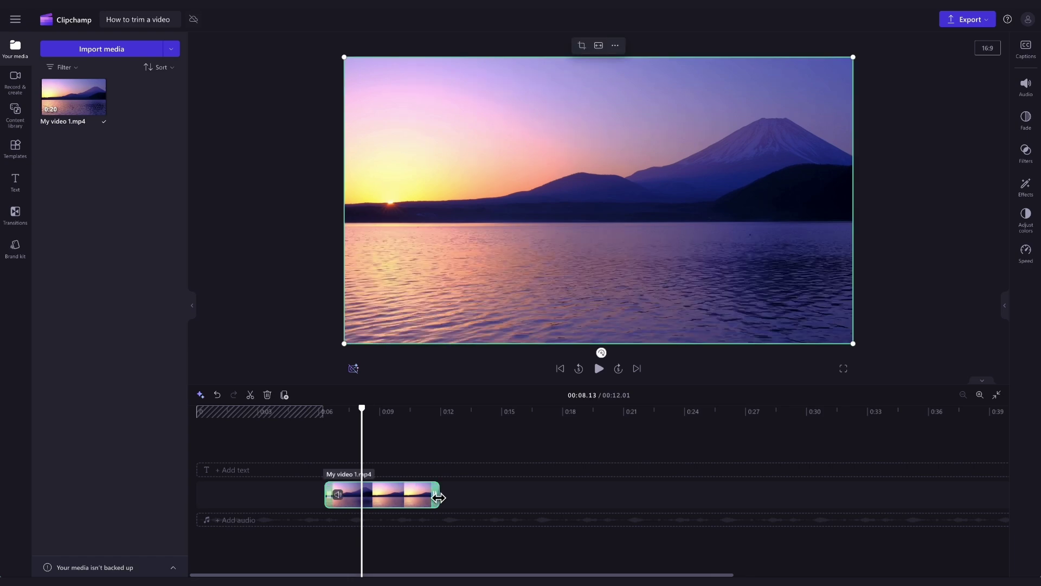
left_click_drag(439, 497, 575, 499)
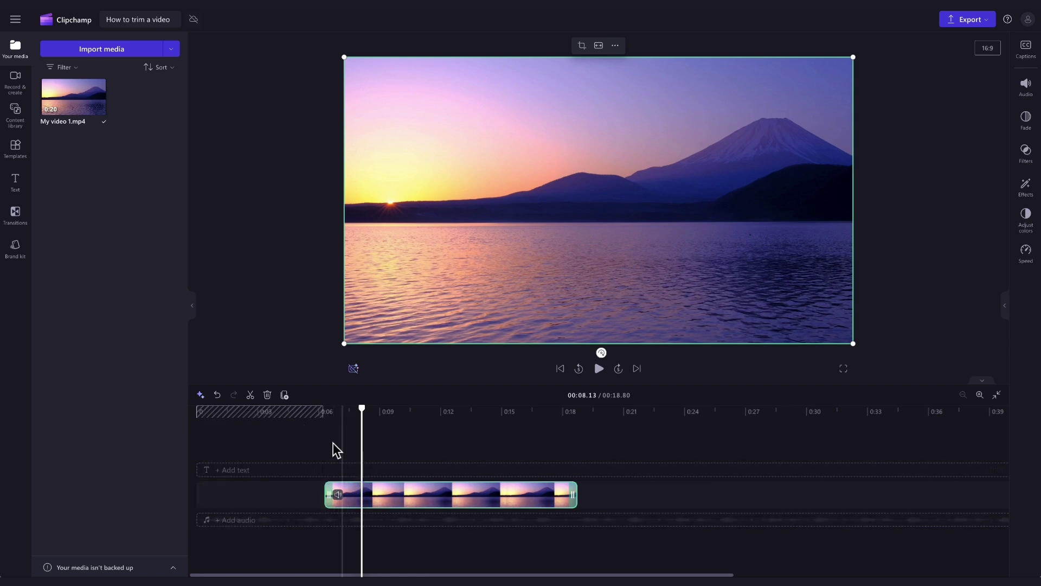
mouse_move(260, 494)
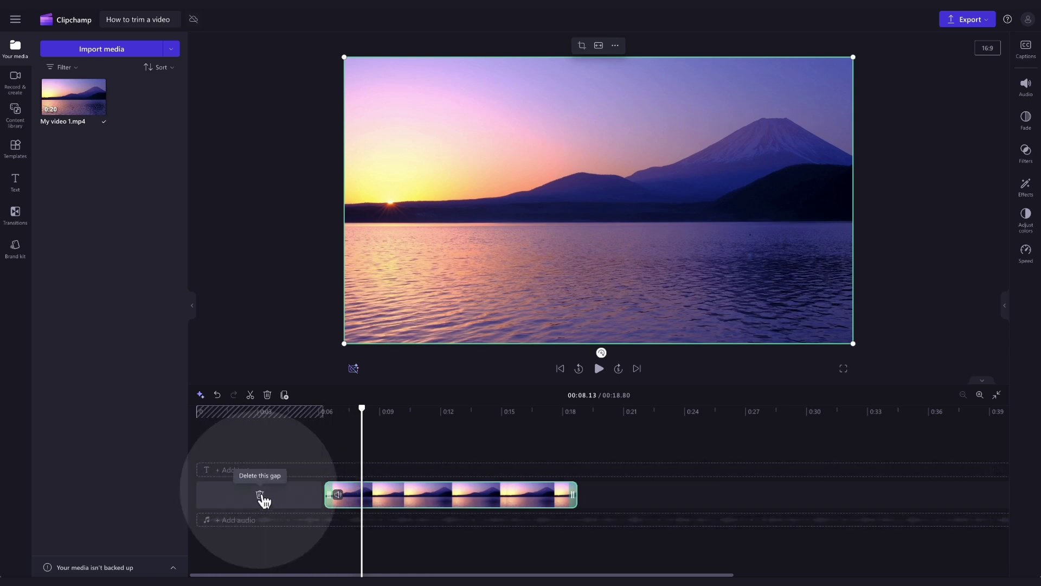
- Delete the empty gap before the trimmed first clip
left_click(260, 495)
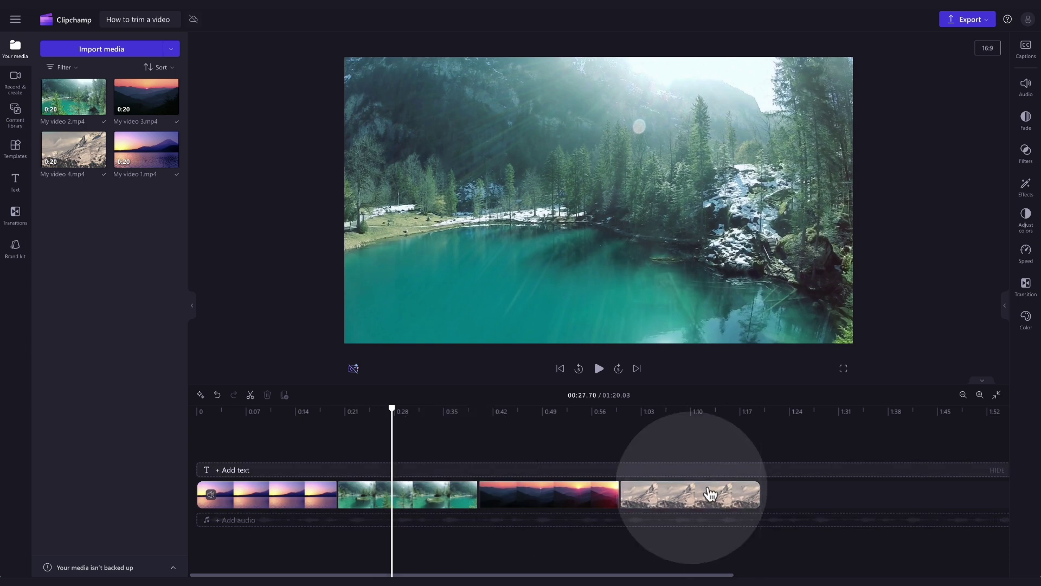
- Select the snowy mountain, dark sunset, lake and first sunset clips as one group
left_click(701, 498)
left_click(590, 500, "shift")
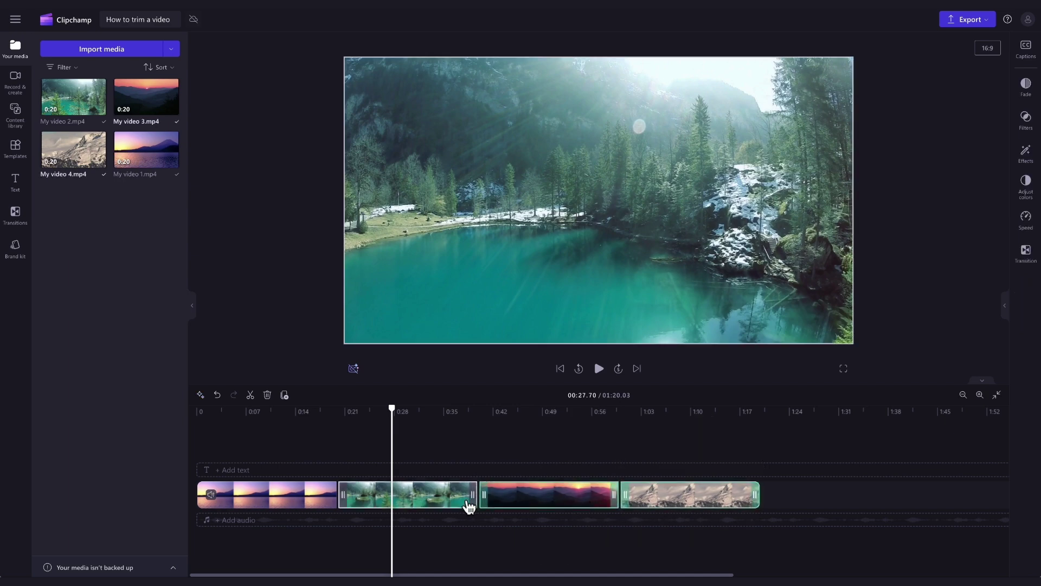
left_click(454, 502, "shift")
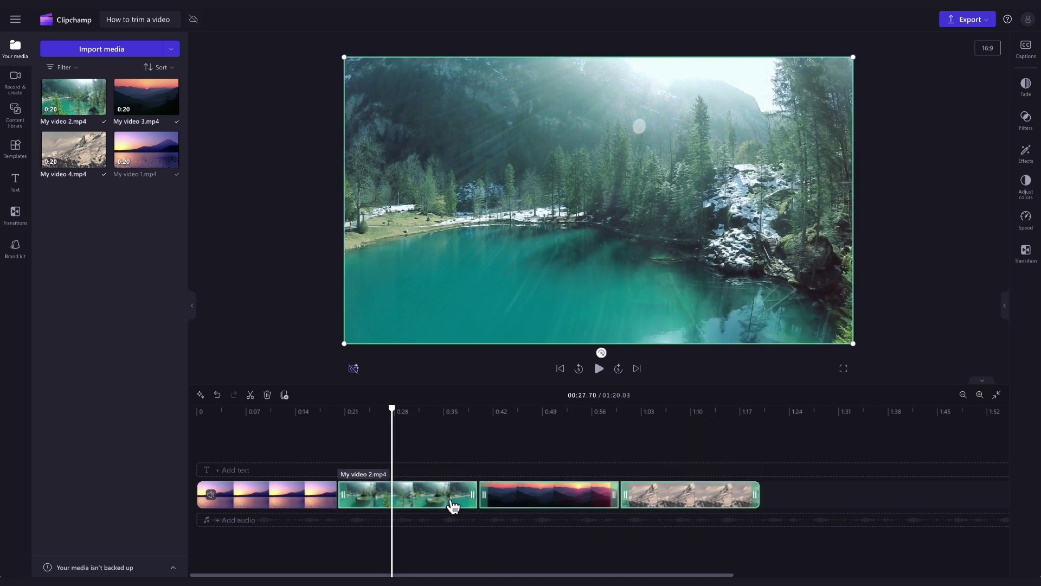
key("ctrl+a")
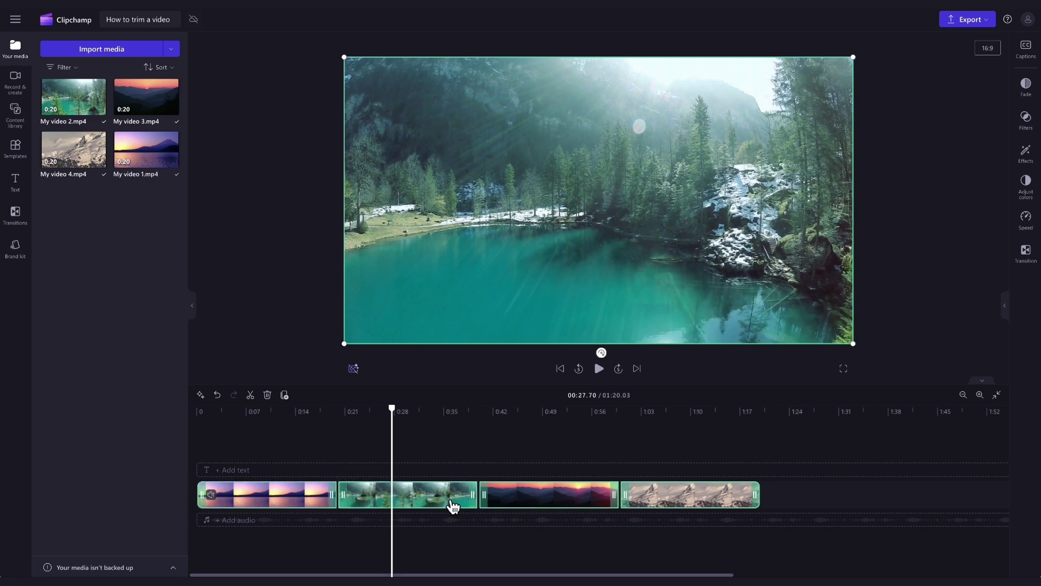
left_click(456, 488)
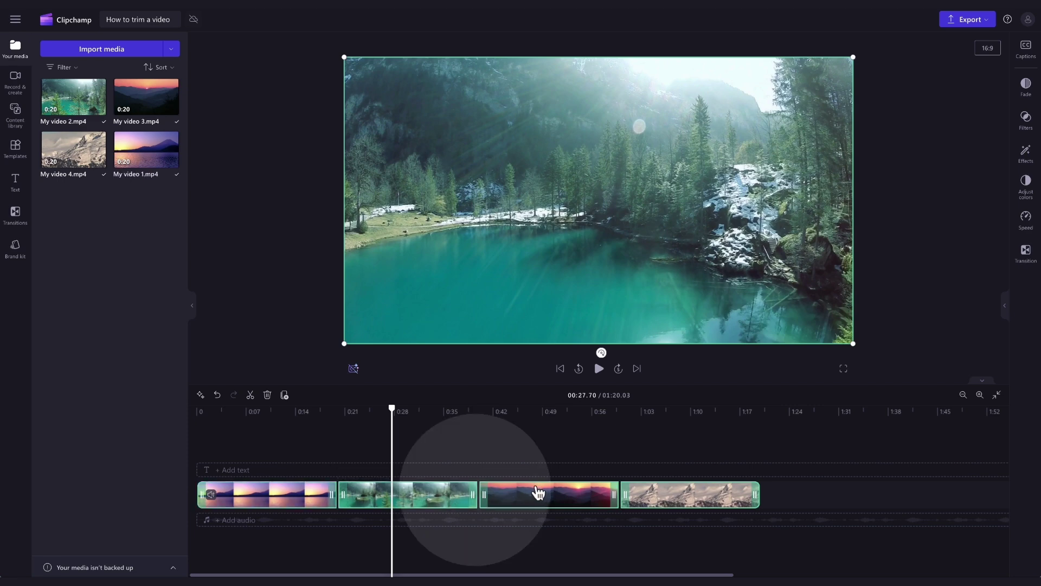
- Trim both ends of the selected clips, leaving gaps and a 1:13.75 timeline
left_click(610, 497)
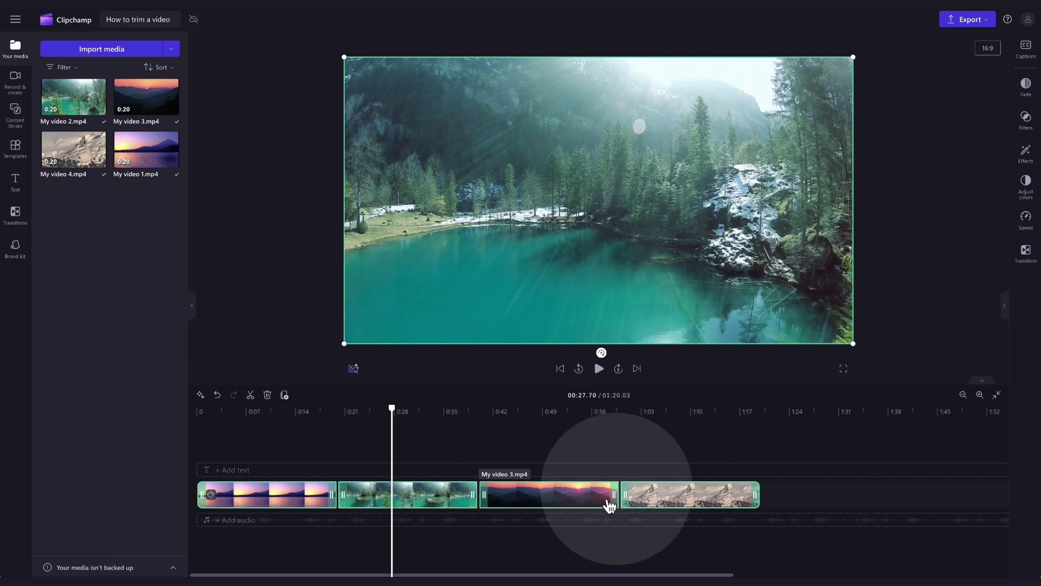
left_click_drag(614, 496, 574, 498)
left_click_drag(482, 497, 535, 500)
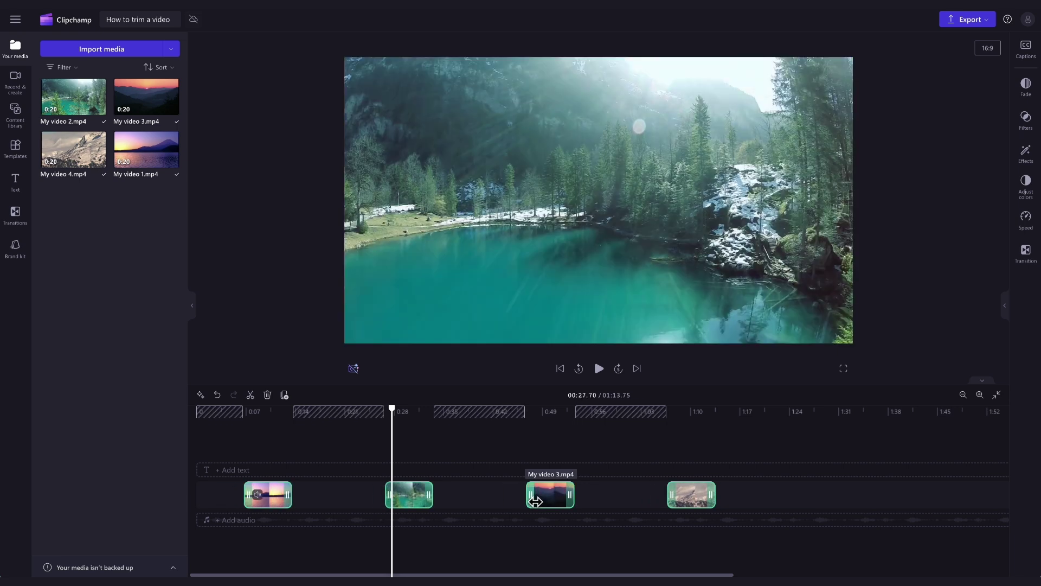
left_click(470, 484)
left_click(327, 498)
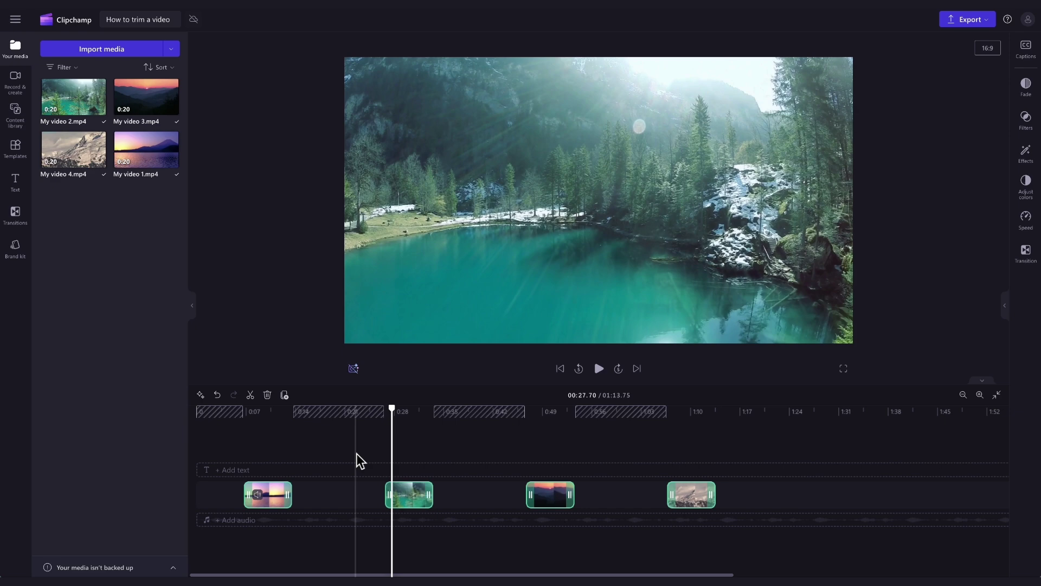
- Delete all visual gaps between the four clips on the timeline
right_click(350, 495)
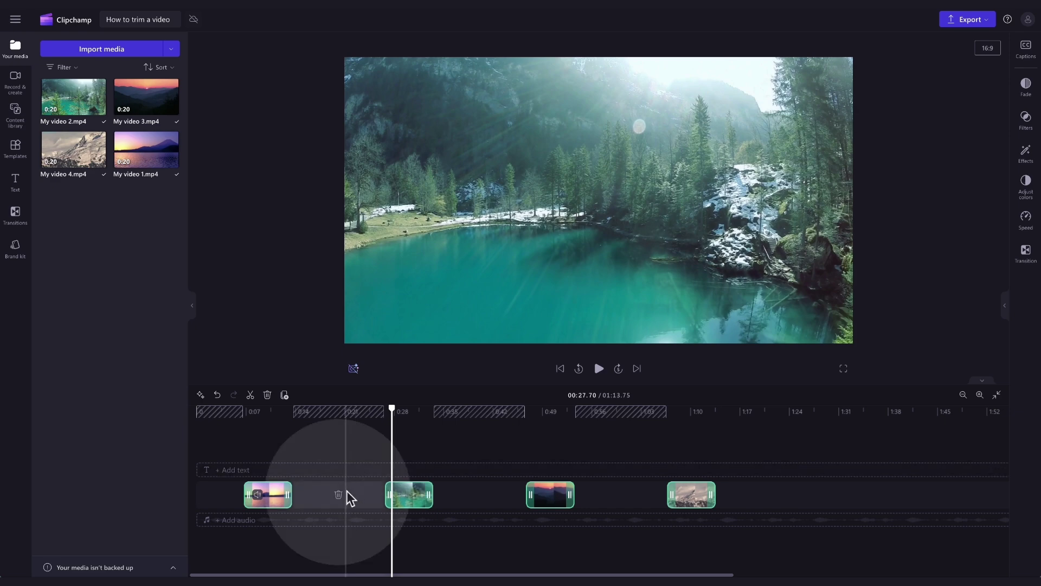
left_click(373, 547)
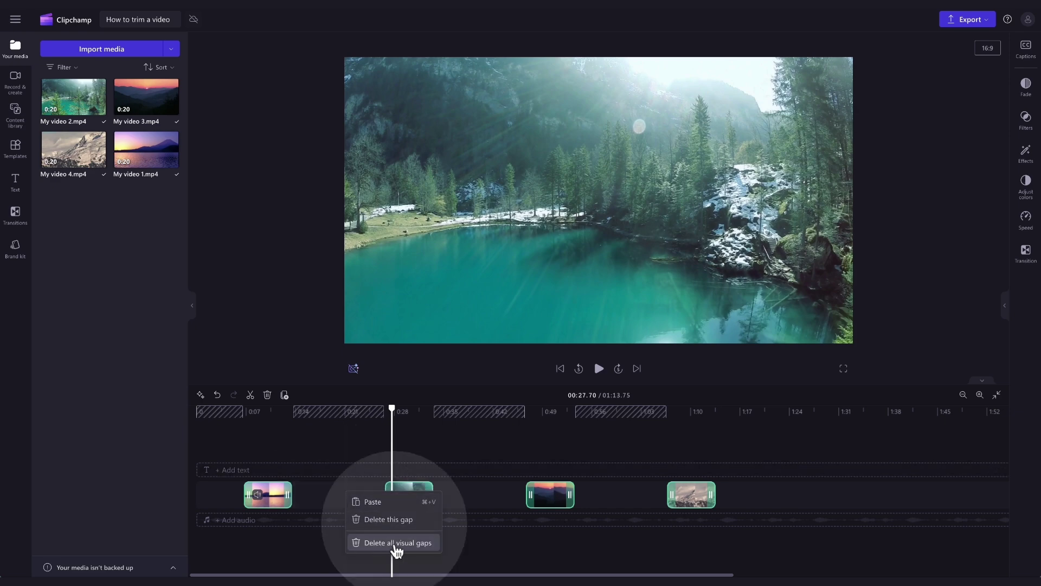
left_click(398, 542)
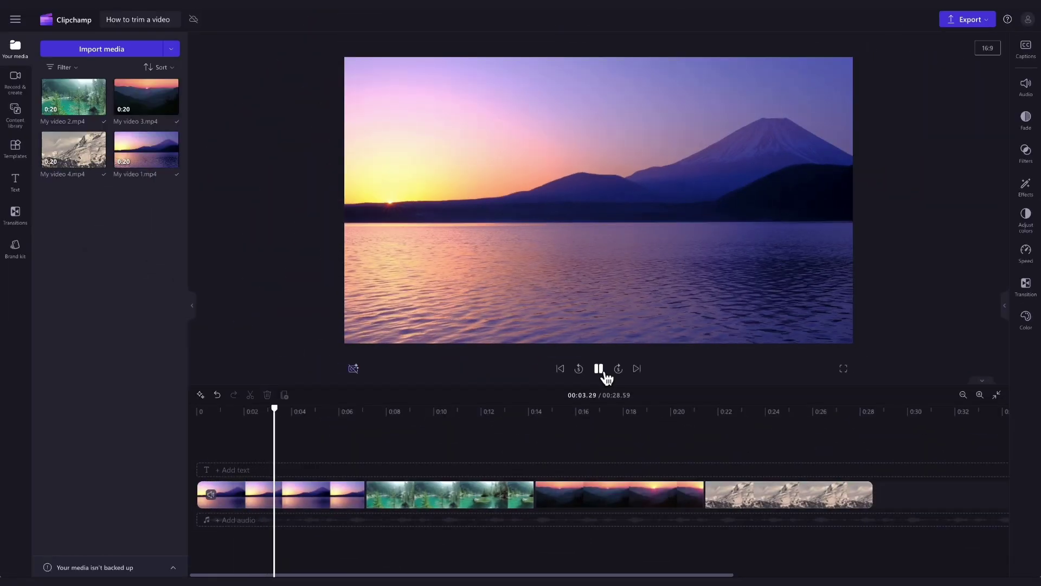
- Export the 28-second video at 1080p and save it to the computer
left_click(604, 373)
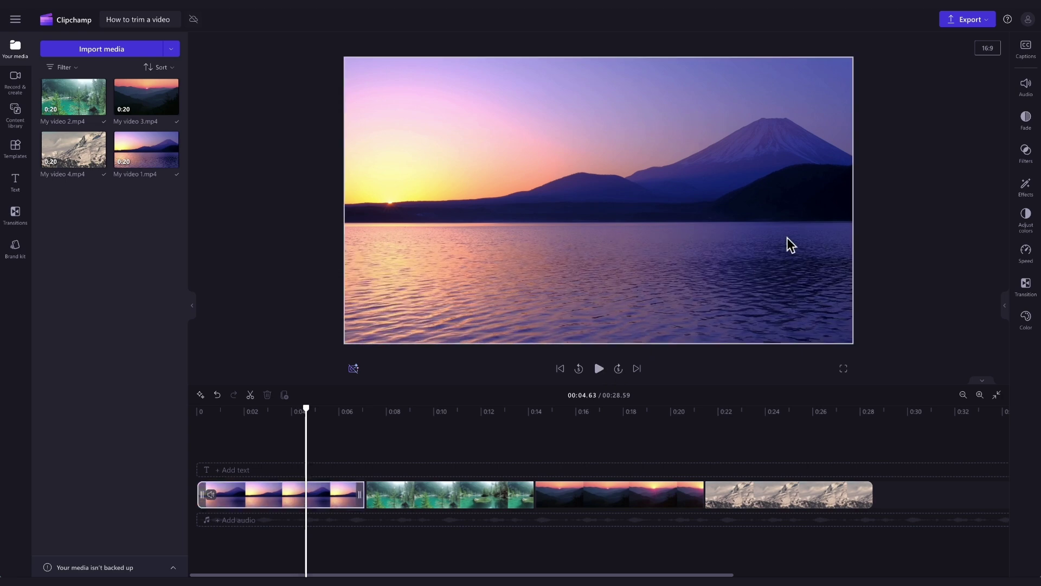
left_click(973, 29)
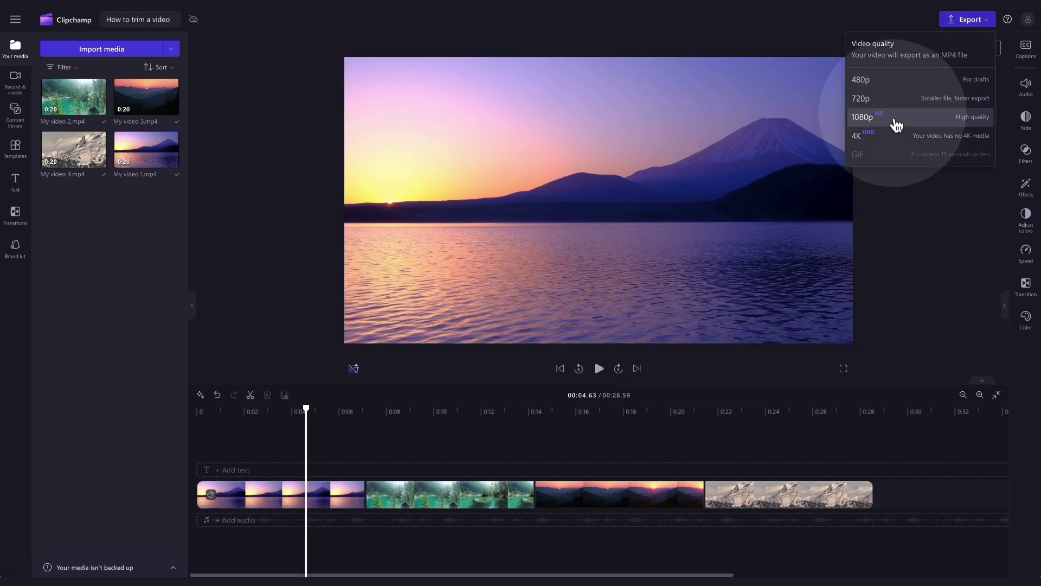
left_click(901, 125)
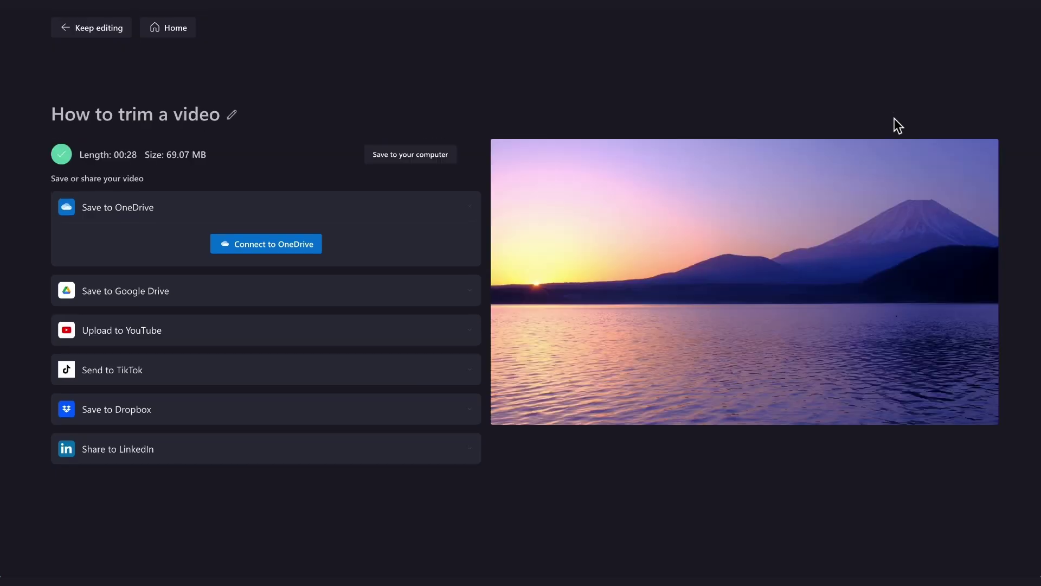
left_click(410, 154)
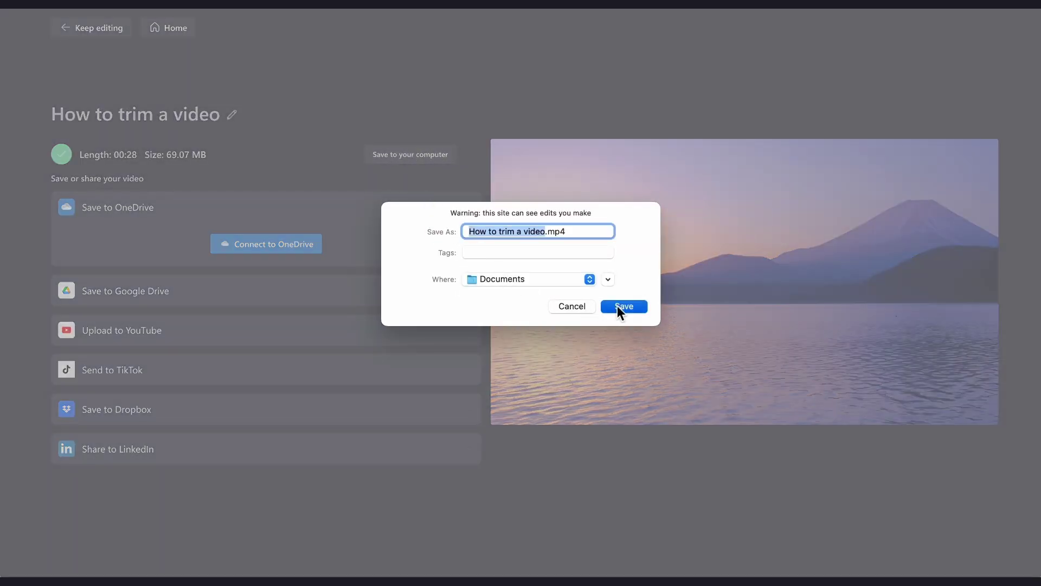